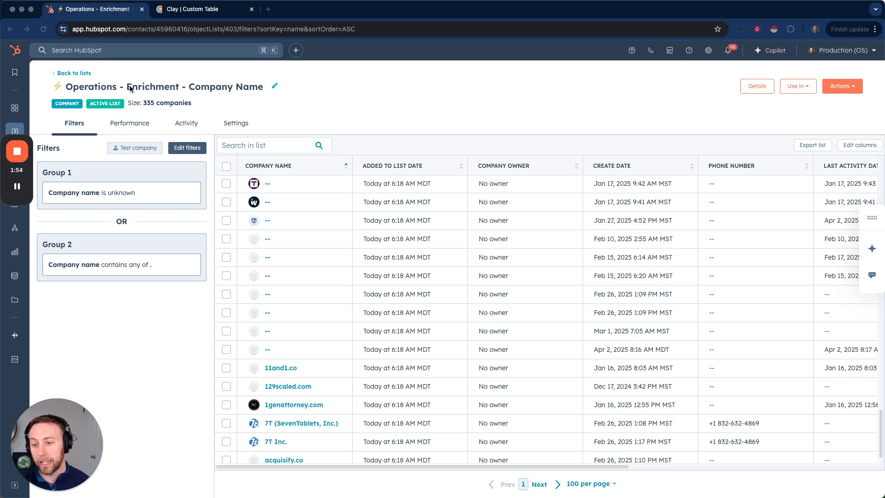
mouse_move(17, 195)
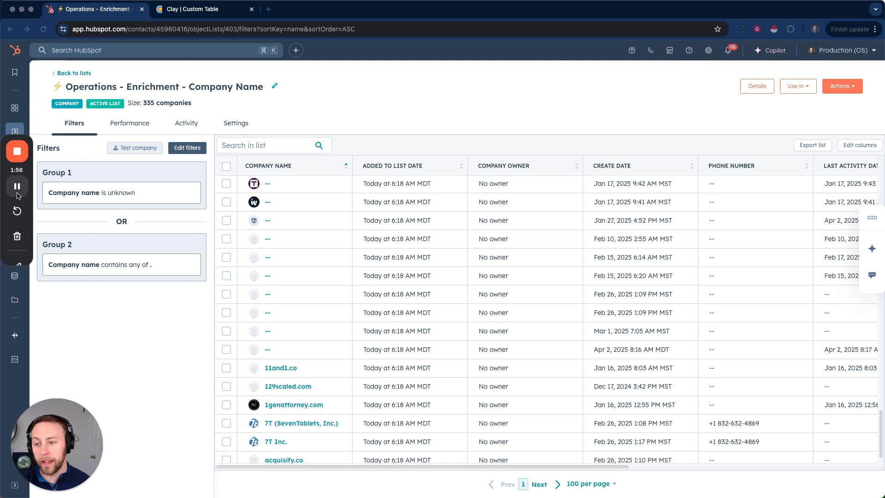
click(17, 266)
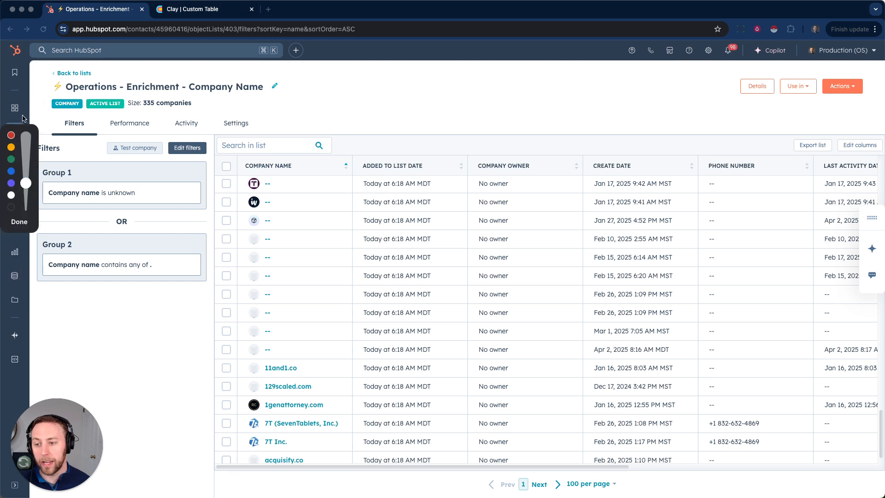
click(11, 159)
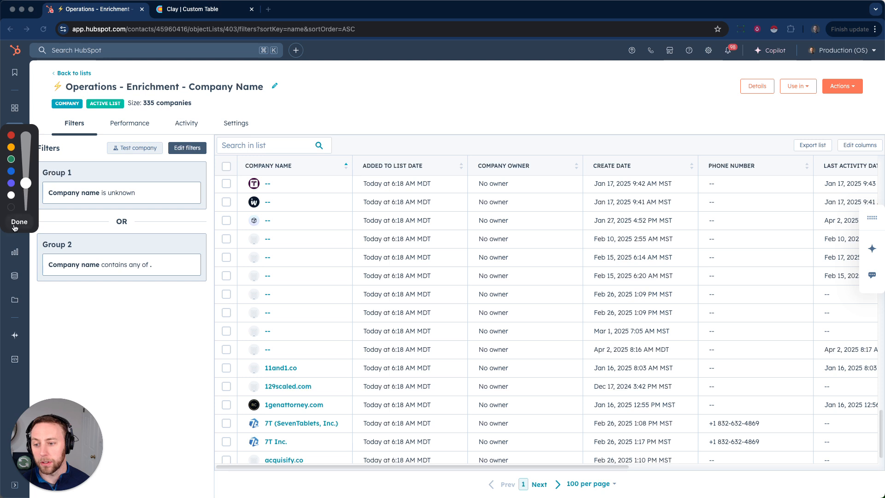
mouse_move(91, 84)
mouse_down()
mouse_move(268, 74)
mouse_move(100, 118)
mouse_up()
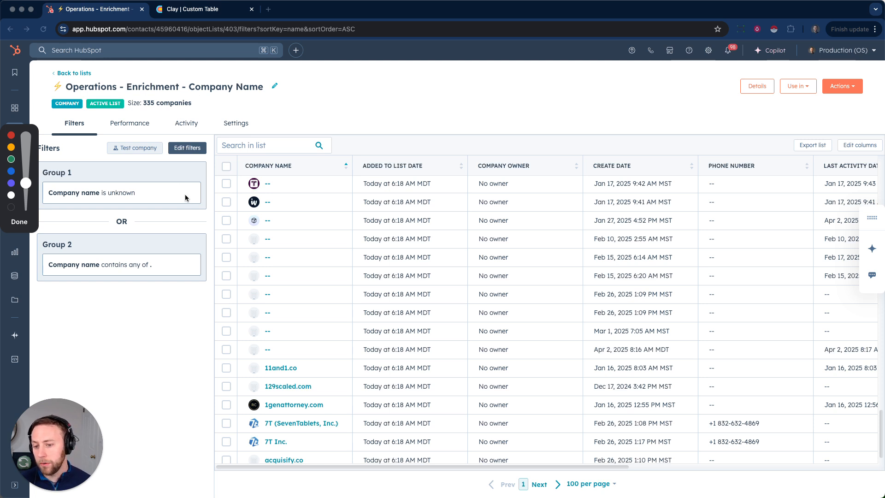
drag(184, 194, 266, 197)
drag(192, 264, 244, 265)
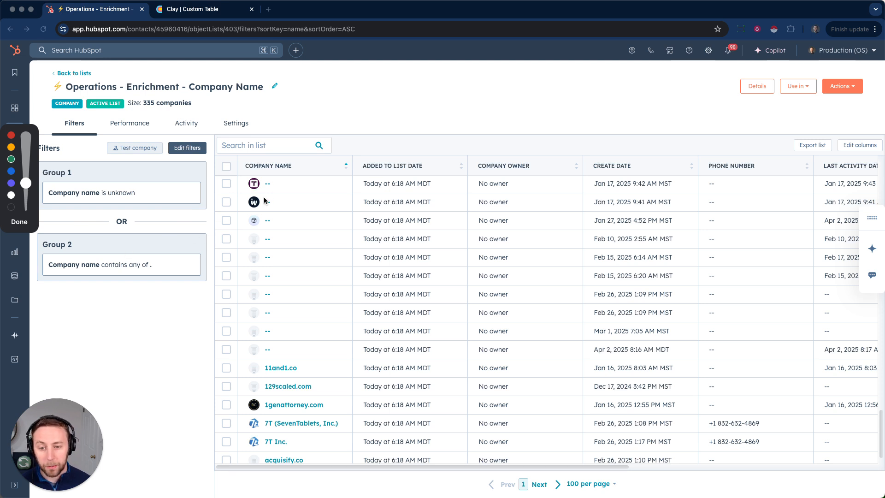
drag(253, 191, 278, 174)
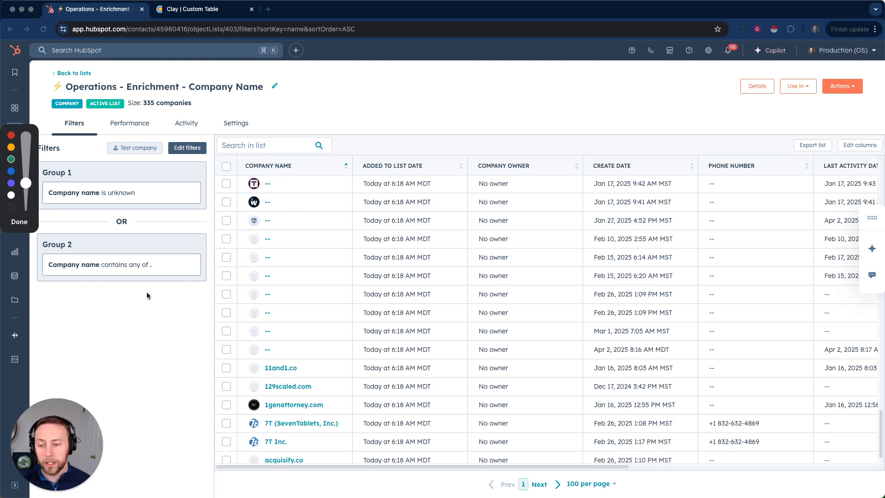
drag(154, 273, 154, 262)
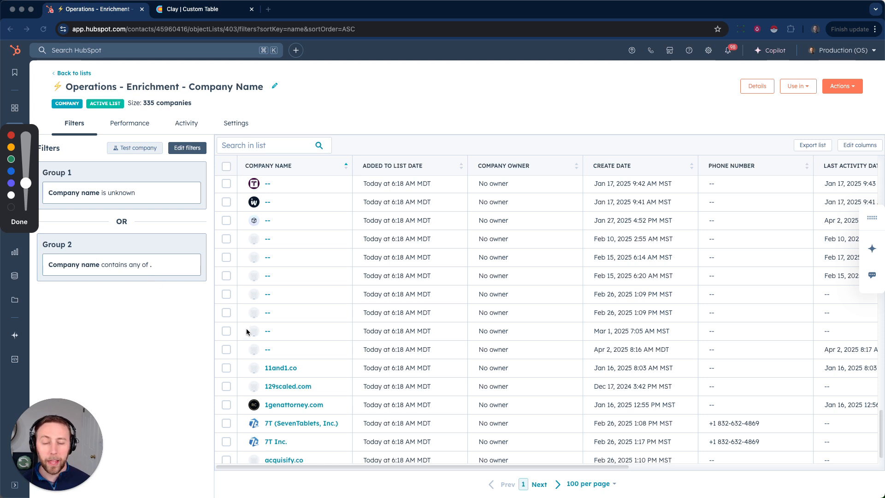
click(19, 221)
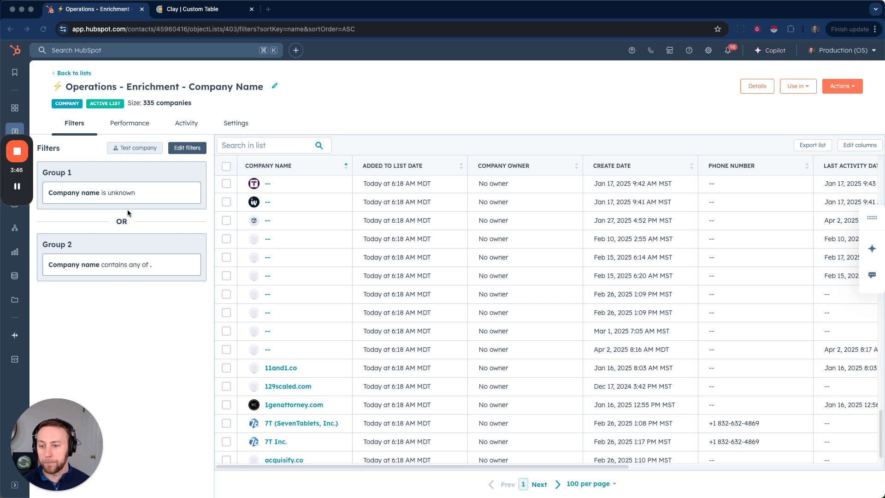
Switch to the Clay table and view the workbook settings of Operations - Enrichment - Company Name, leaving them as they are
click(224, 13)
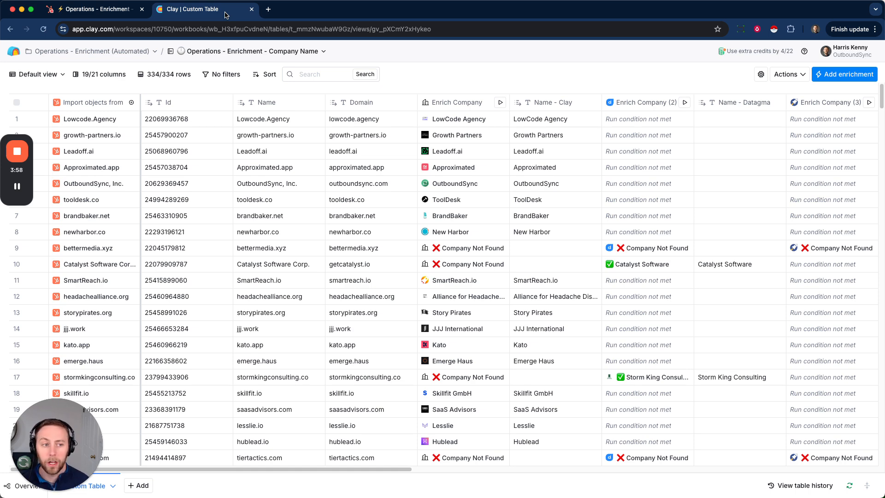
click(789, 75)
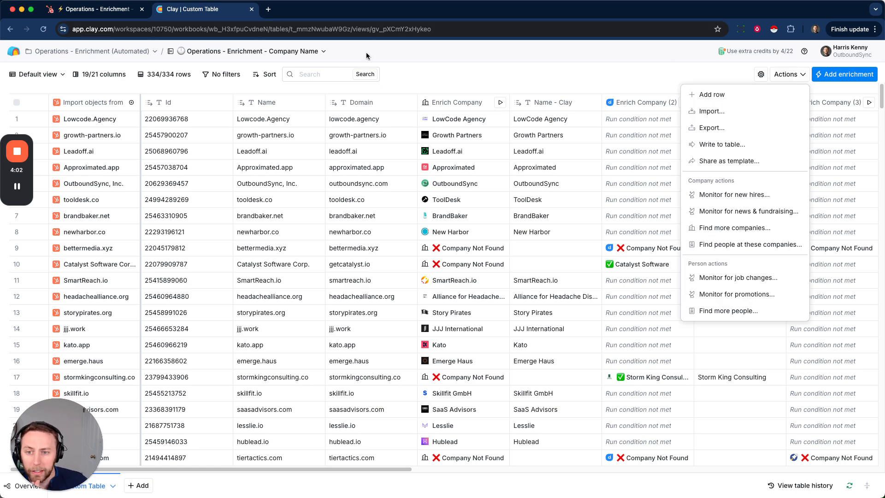
click(727, 64)
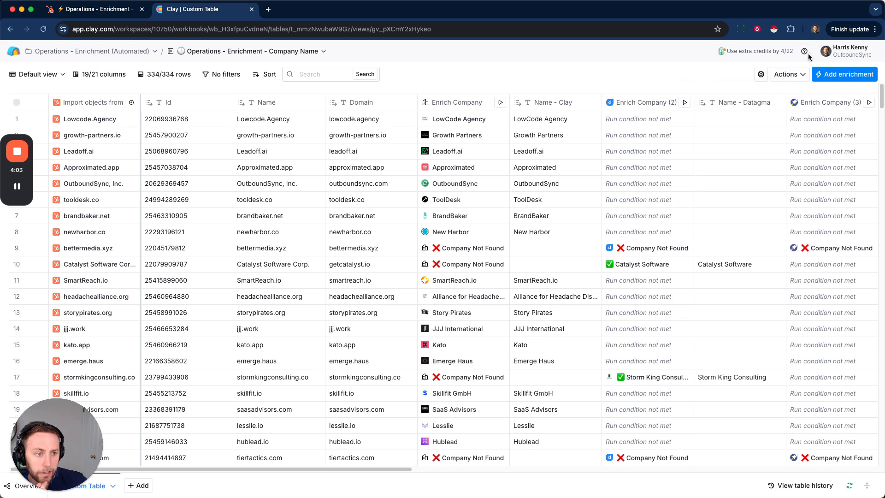
click(323, 51)
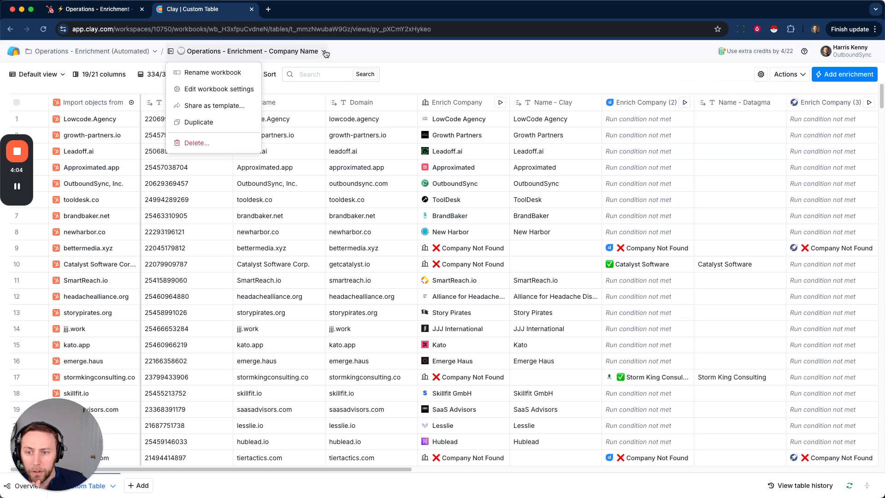
click(231, 91)
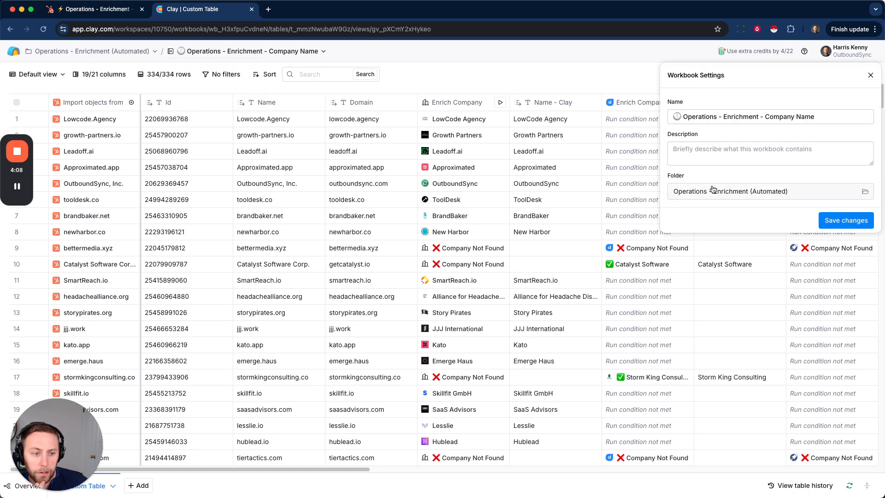
click(870, 76)
Review the source settings of the Import objects from Hubspot column, including its list to pull from and its run schedule
click(91, 102)
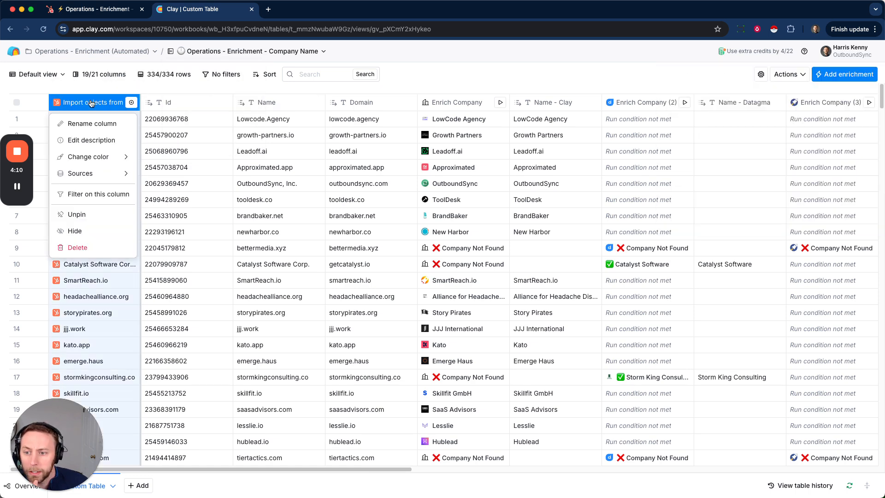
mouse_move(101, 158)
mouse_move(100, 173)
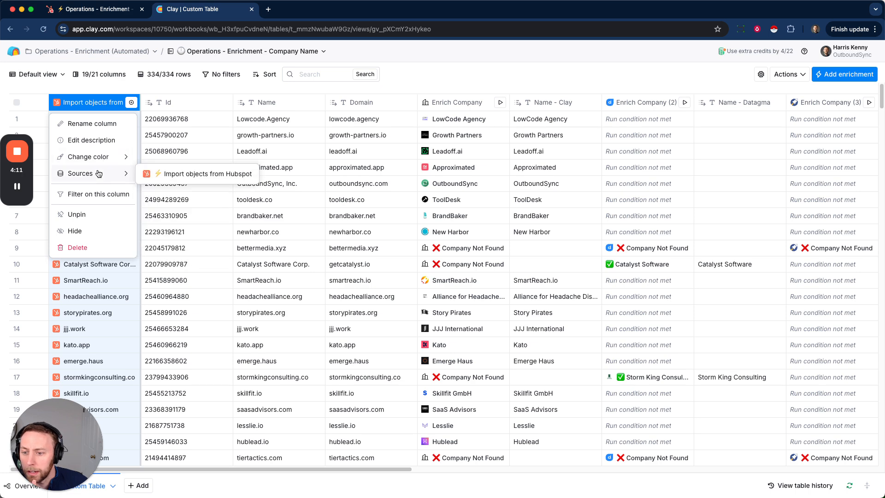
click(197, 179)
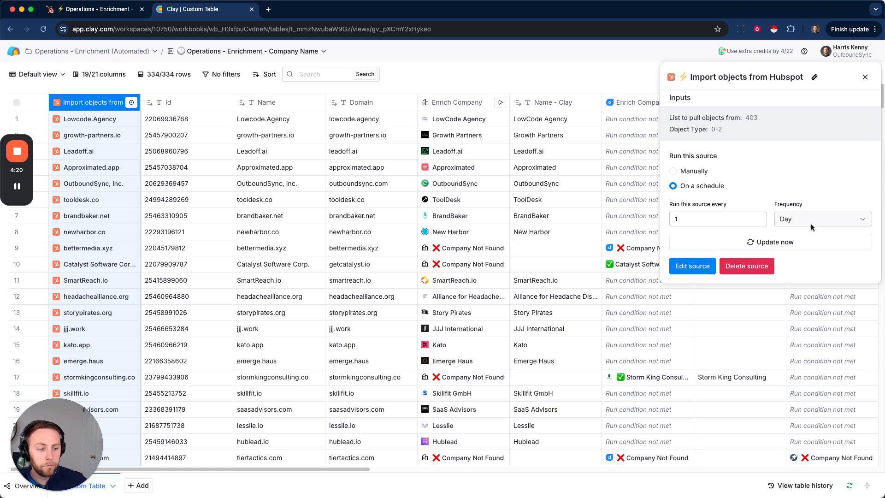
click(865, 77)
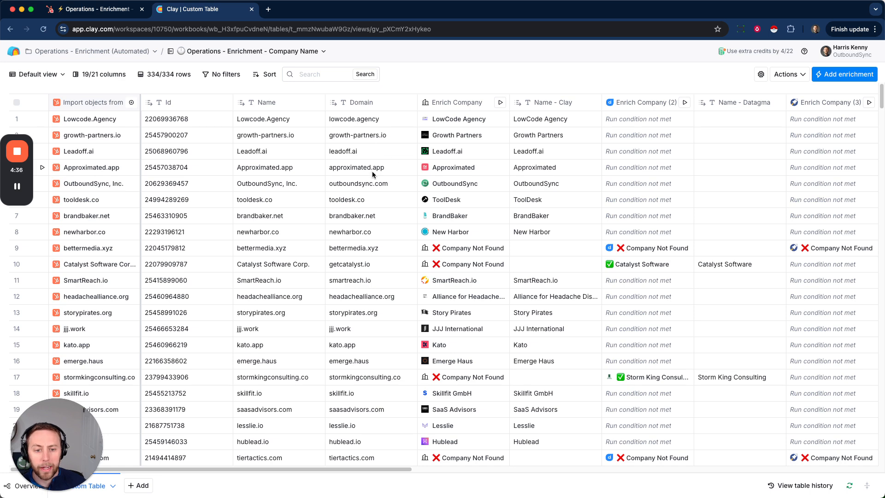
Examine the sequence of Enrich Company columns and their provider name columns across the table, through to the merged name
scroll(399, 177, right, 6)
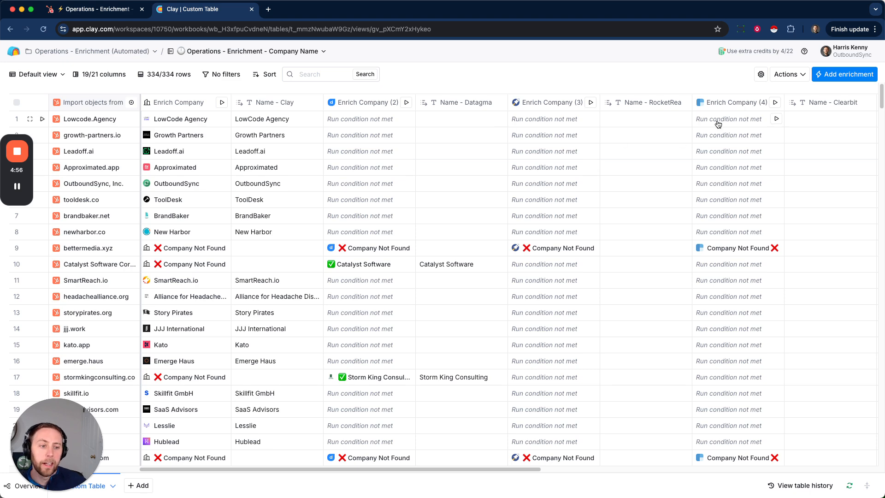
scroll(718, 124, right, 6)
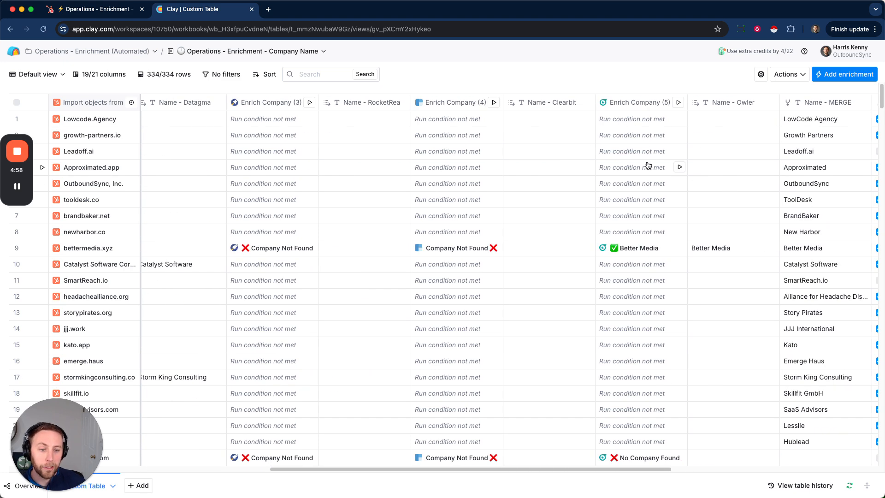
scroll(523, 152, left, 2)
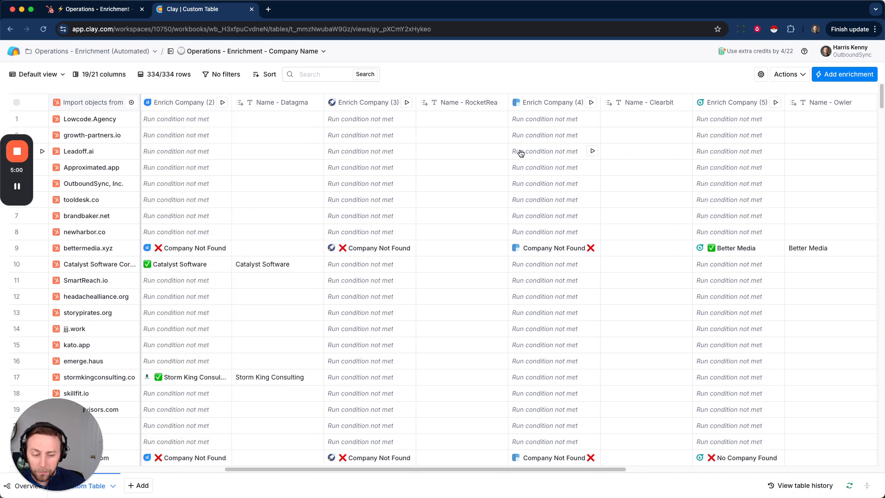
scroll(520, 152, left, 2)
scroll(520, 152, right, 4)
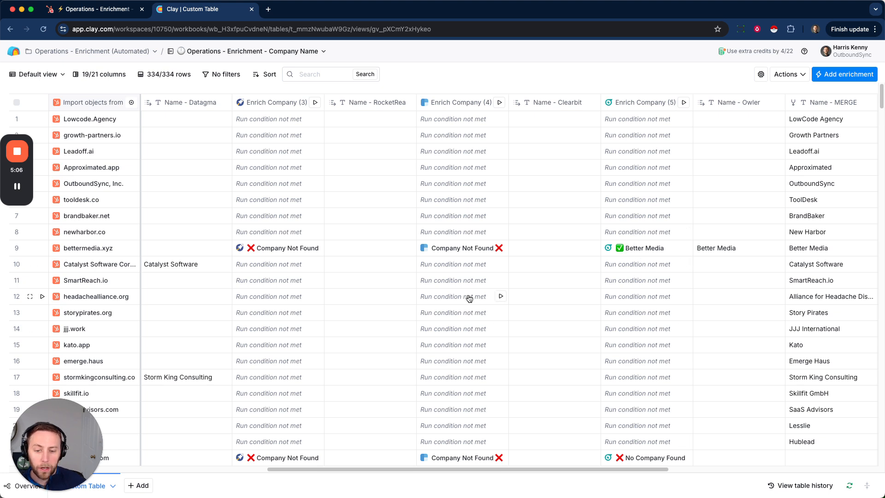
scroll(469, 298, left, 8)
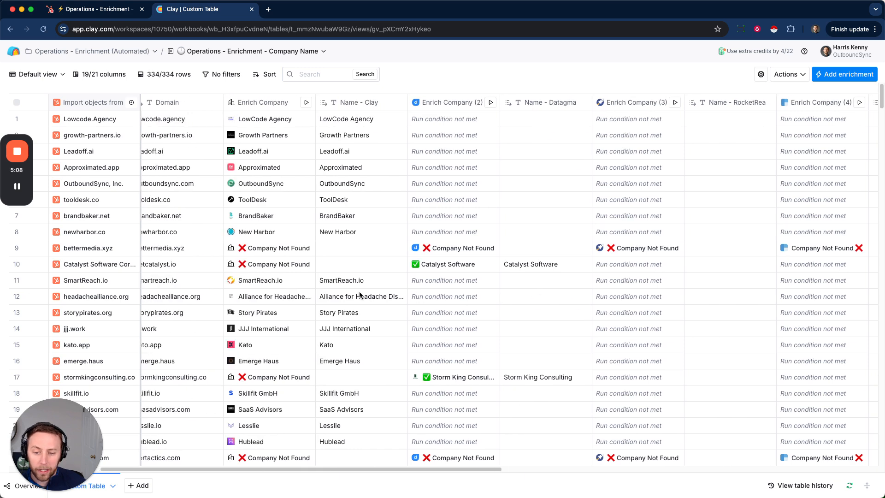
scroll(310, 280, right, 4)
scroll(229, 265, left, 2)
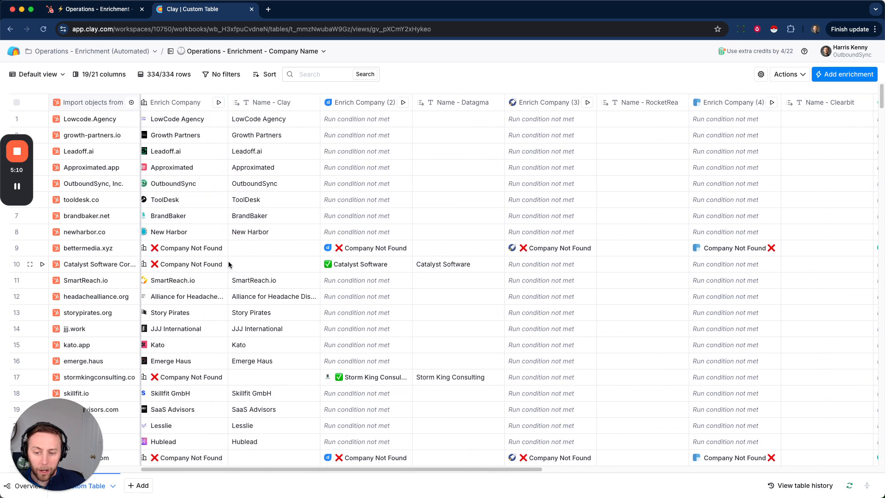
Check the credit charges in the cell details of failed Enrich Company lookups for bettermedia.xyz and tiertactics.com
click(209, 248)
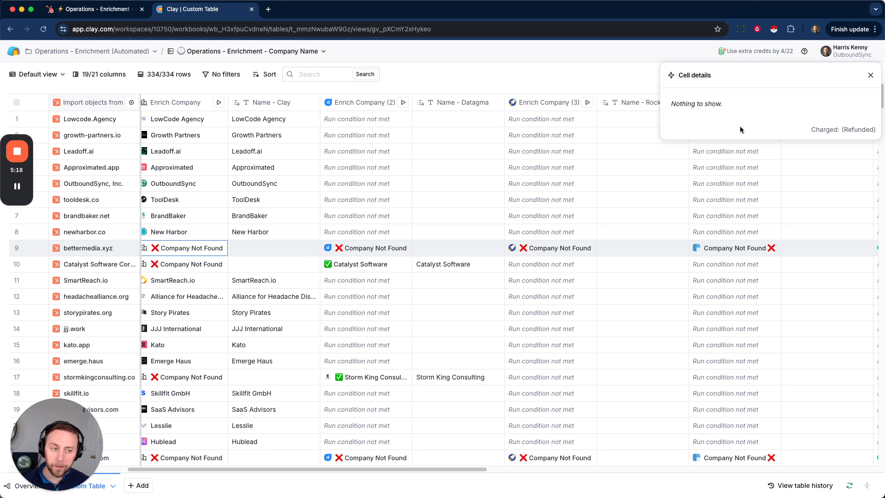
mouse_move(18, 187)
click(17, 267)
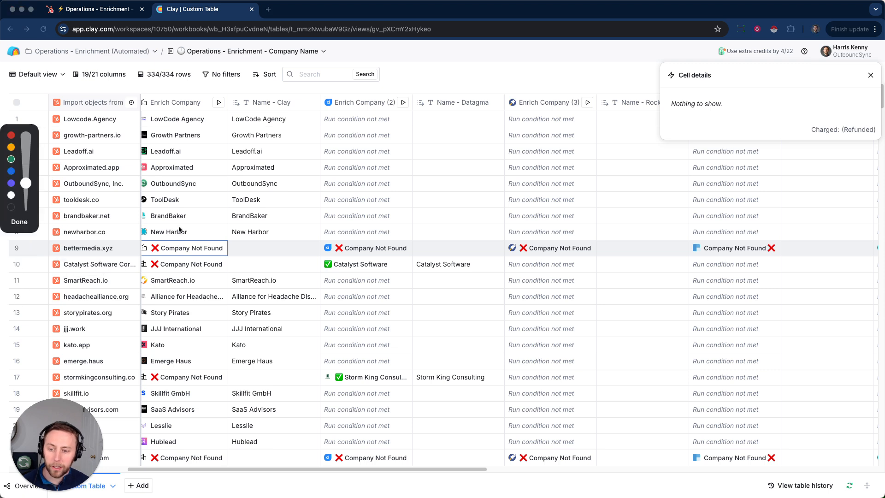
mouse_move(873, 120)
mouse_down()
mouse_move(867, 130)
mouse_move(871, 124)
mouse_up()
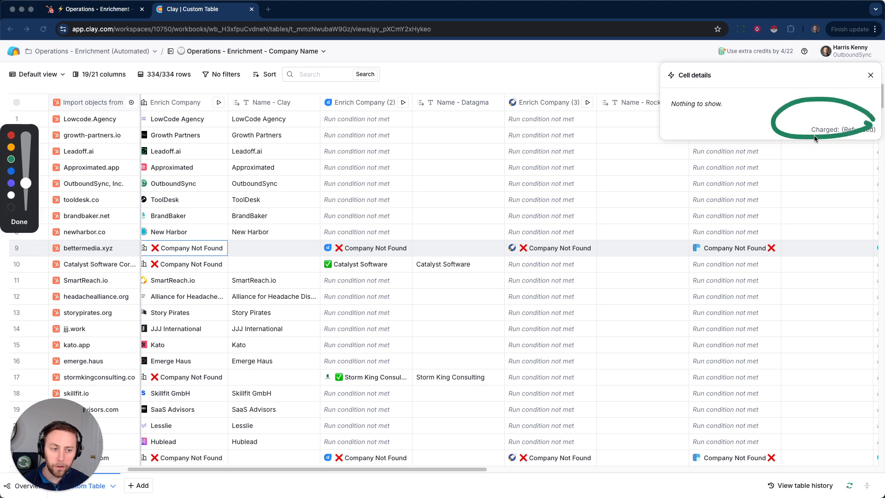
click(24, 225)
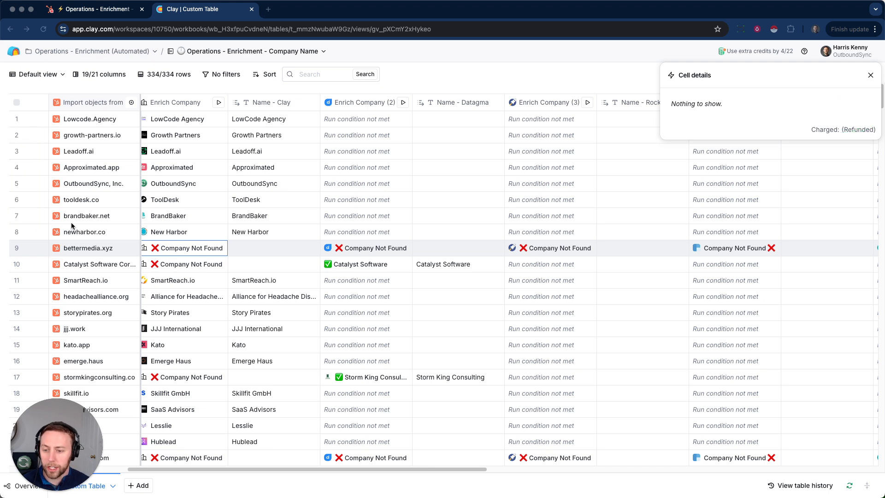
click(350, 249)
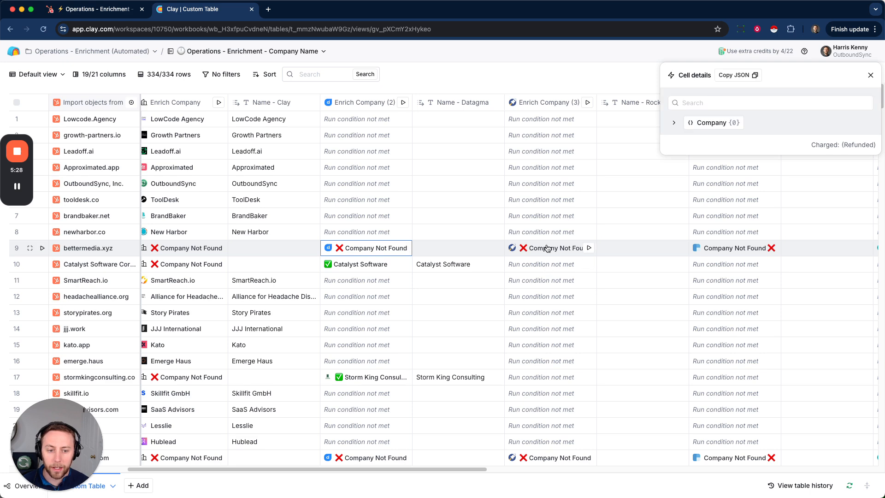
click(547, 247)
scroll(551, 252, right, 5)
click(385, 251)
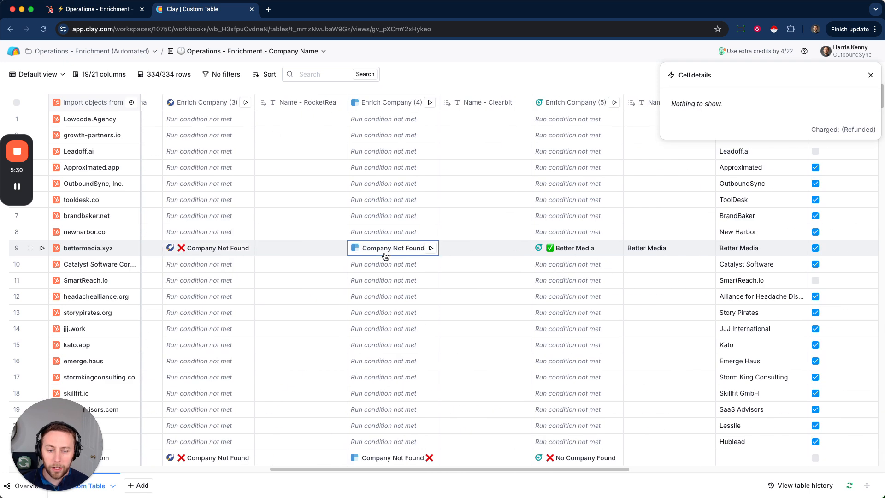
click(575, 459)
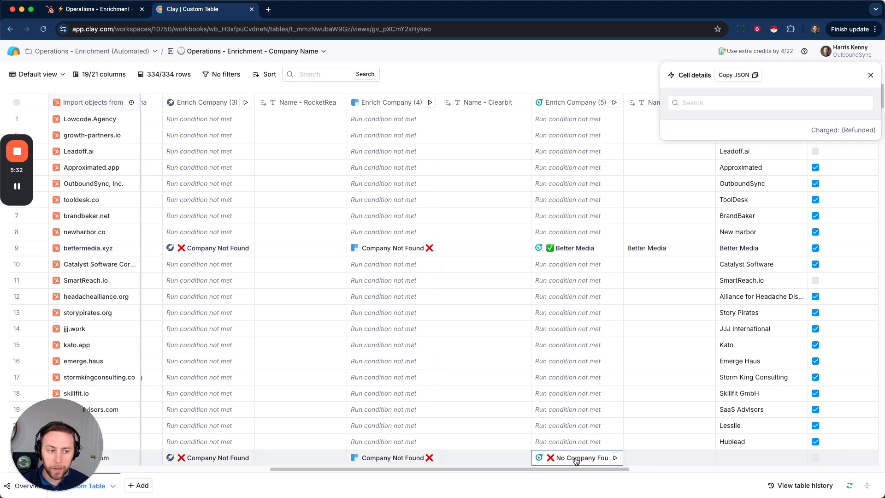
click(871, 77)
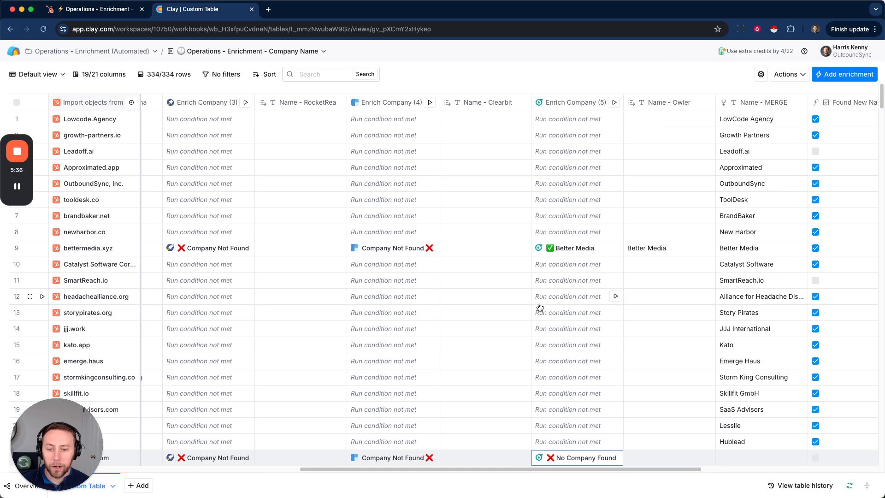
Open the Enrich Company (2) column's configuration to review its Datagma account, search criteria and run condition
scroll(311, 337, left, 2)
scroll(311, 337, left, 5)
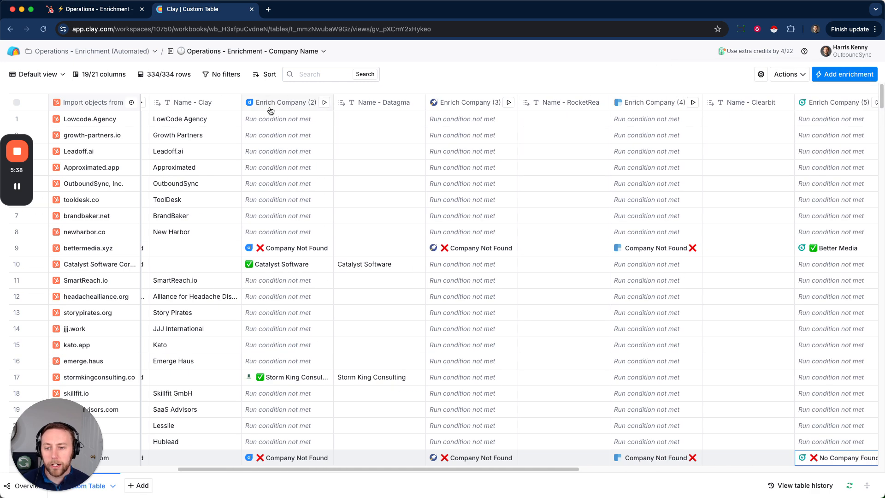
scroll(286, 183, left, 1)
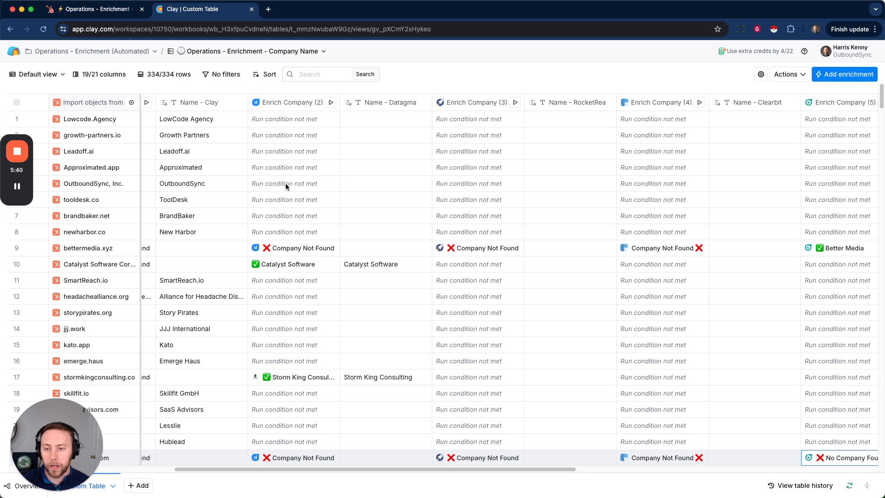
click(300, 102)
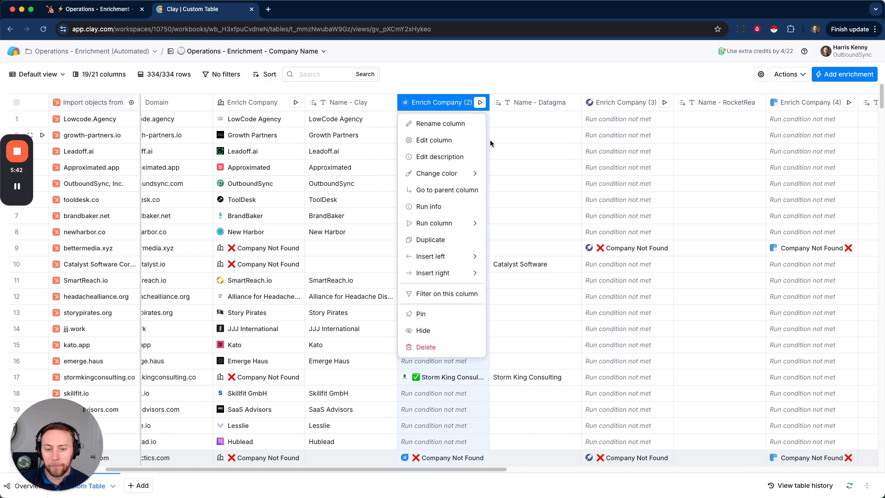
click(462, 140)
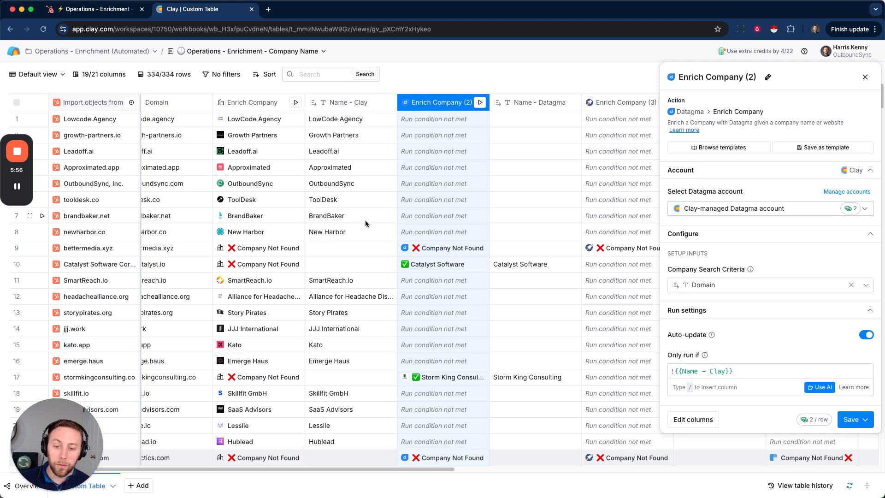
Review the Name - MERGE column's settings to see the order in which it tries the provider name columns
click(865, 78)
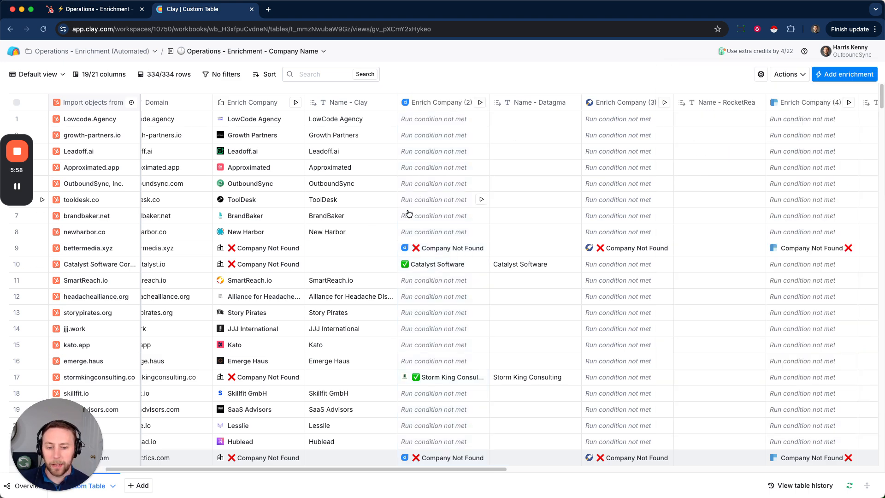
scroll(464, 289, right, 10)
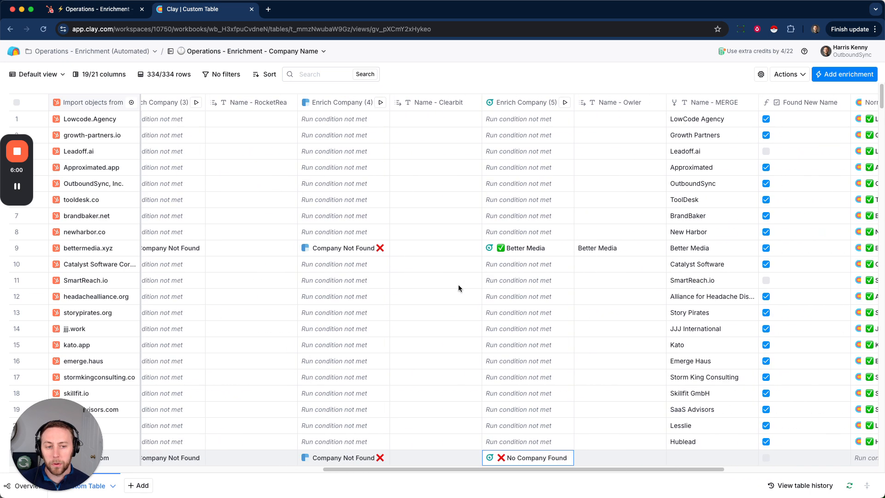
scroll(458, 287, right, 3)
click(487, 107)
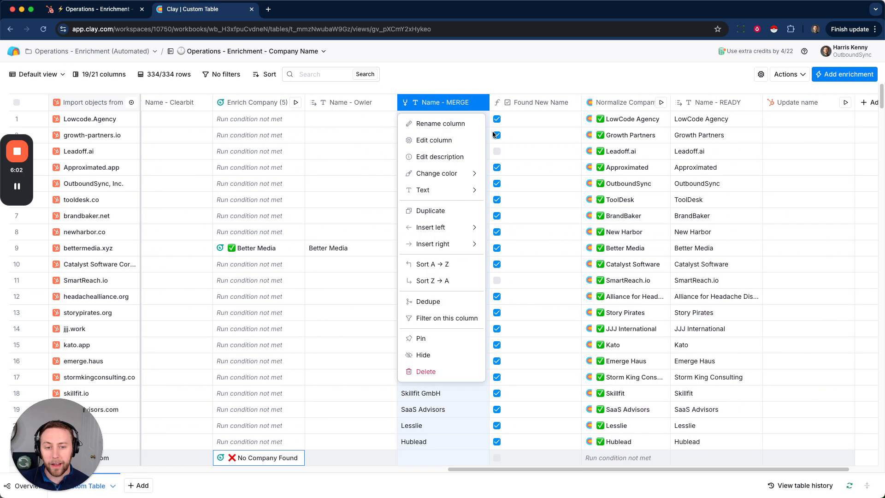
click(419, 140)
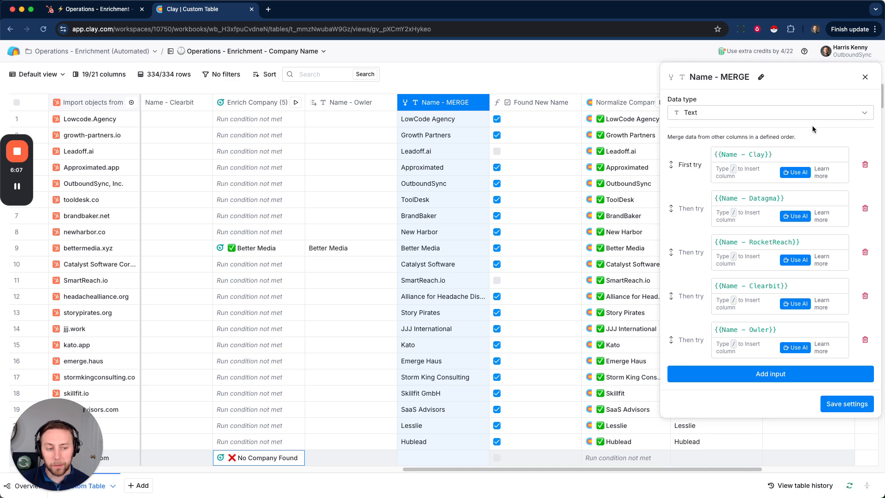
click(865, 77)
Review the formula of the Found New Name checkbox column, which compares the merged name with the original name
scroll(546, 234, right, 2)
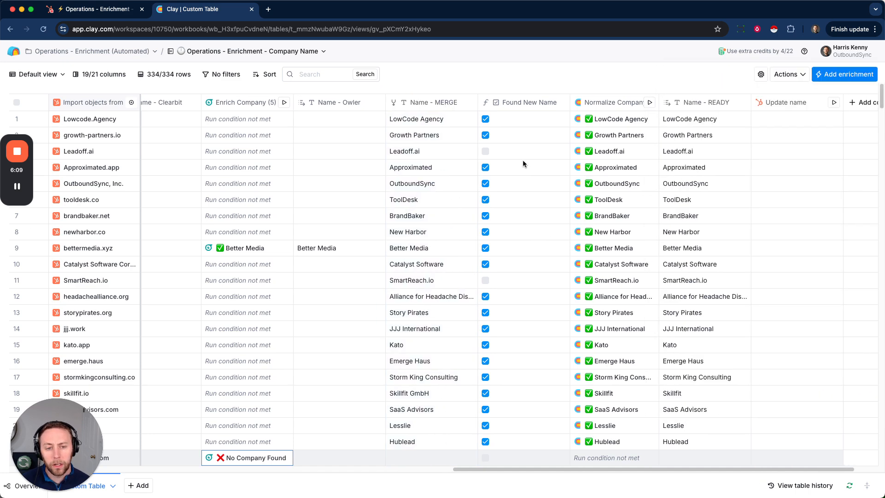
click(516, 103)
click(463, 142)
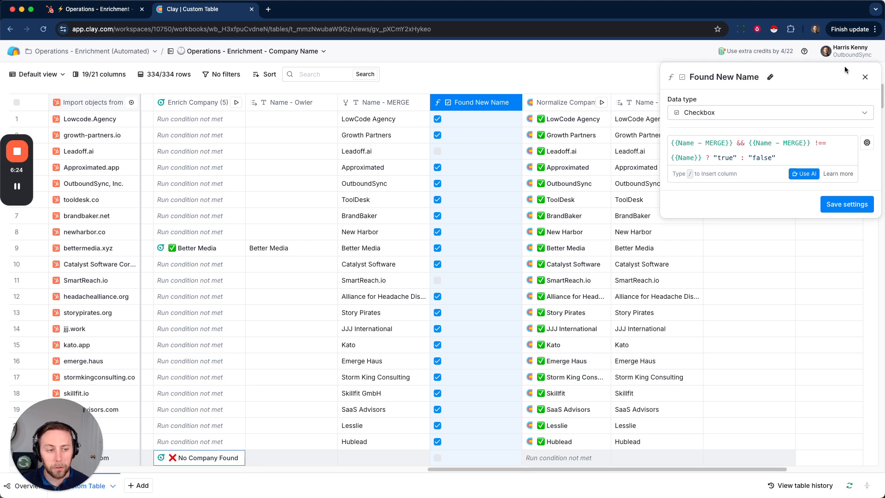
click(865, 77)
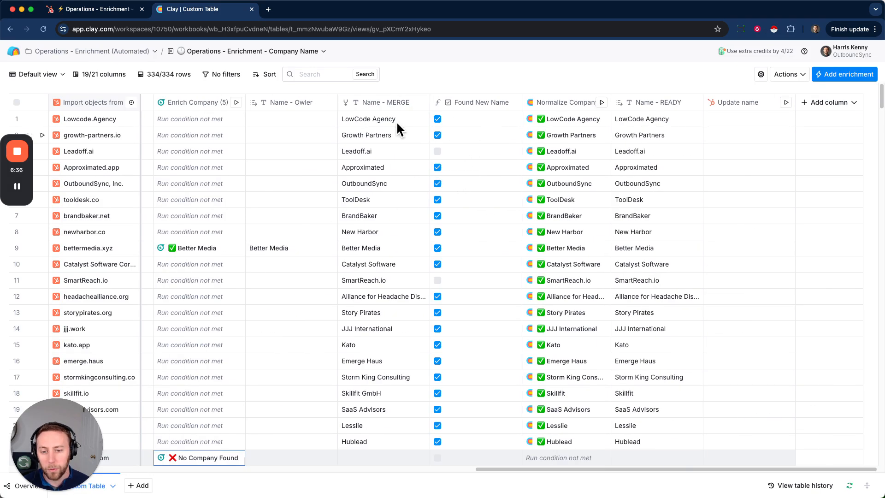
Filter the table to rows where Found New Name is checked
click(227, 74)
click(246, 98)
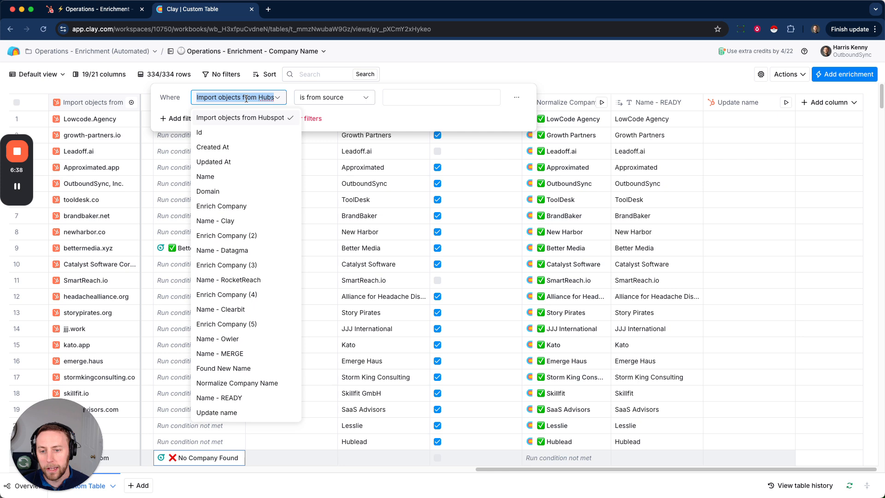
click(245, 368)
click(417, 69)
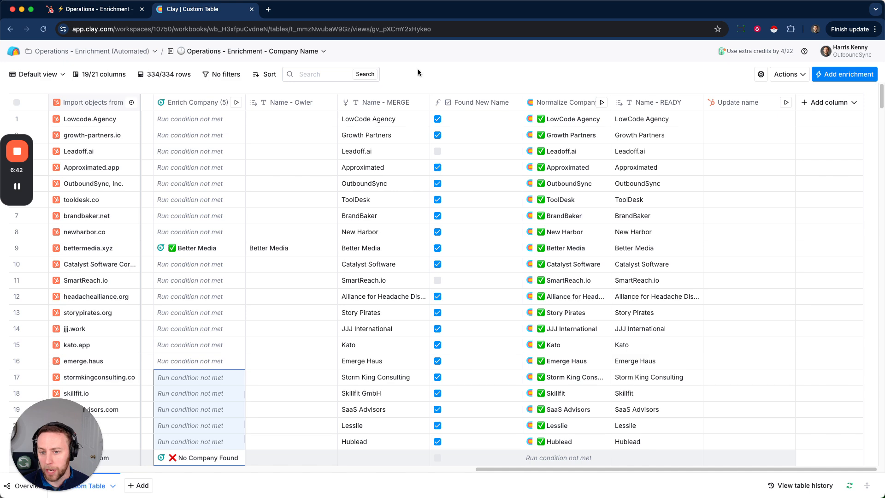
Delete the Found New Name filter from the table
click(207, 75)
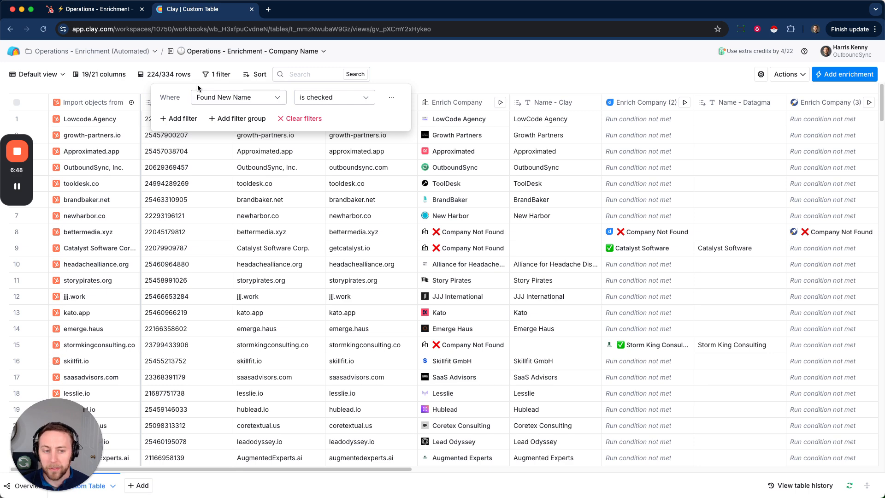
click(391, 97)
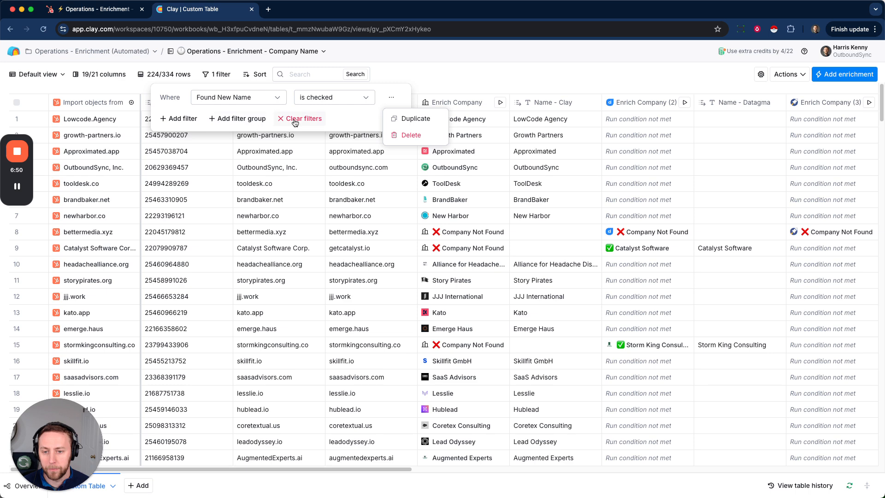
click(418, 137)
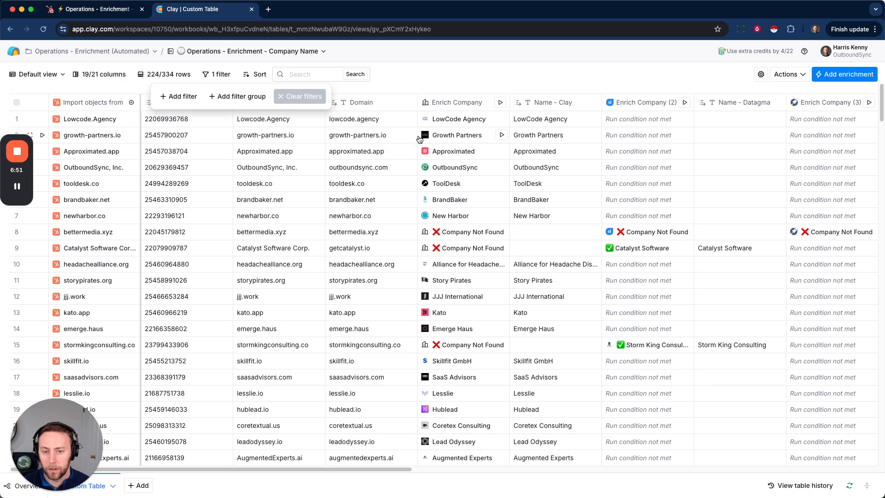
click(440, 81)
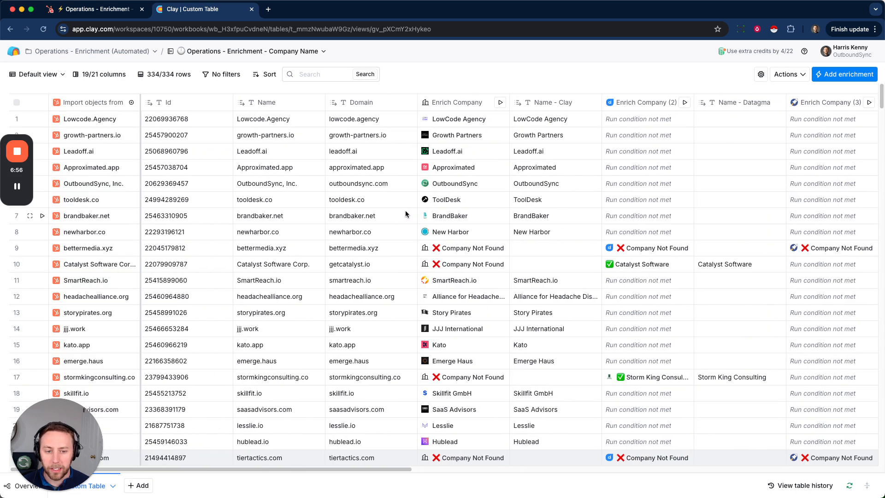
Inspect the cell details of the first Enrich Company lookup for Leadoff.ai
scroll(525, 152, right, 15)
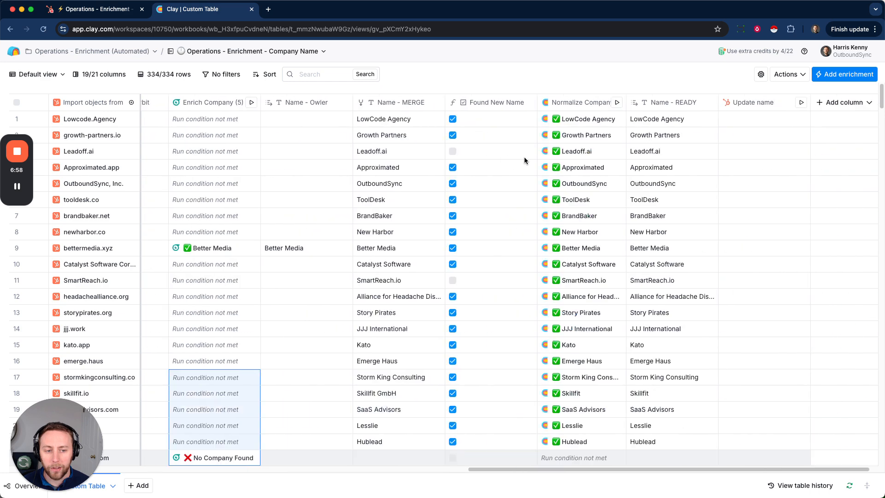
scroll(375, 170, left, 15)
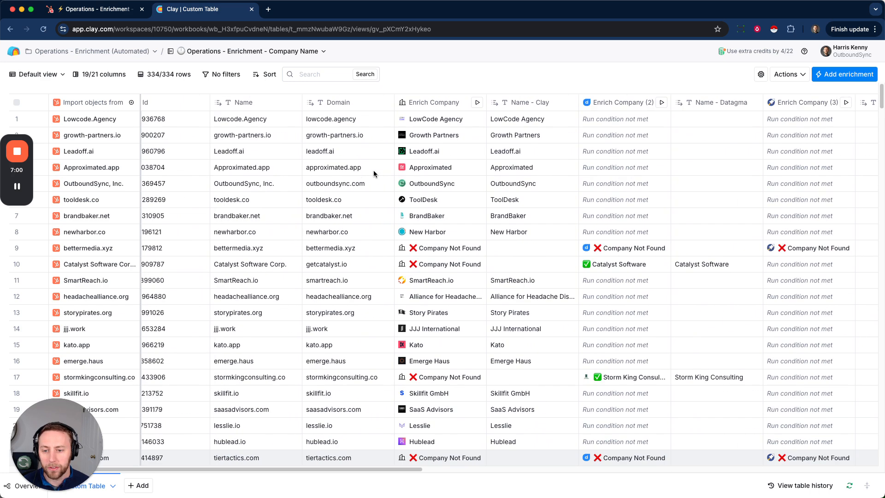
click(457, 153)
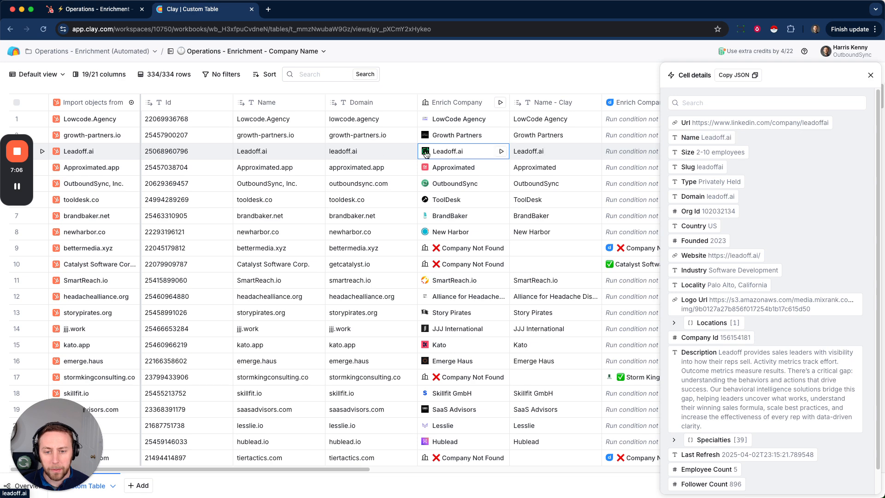
click(870, 74)
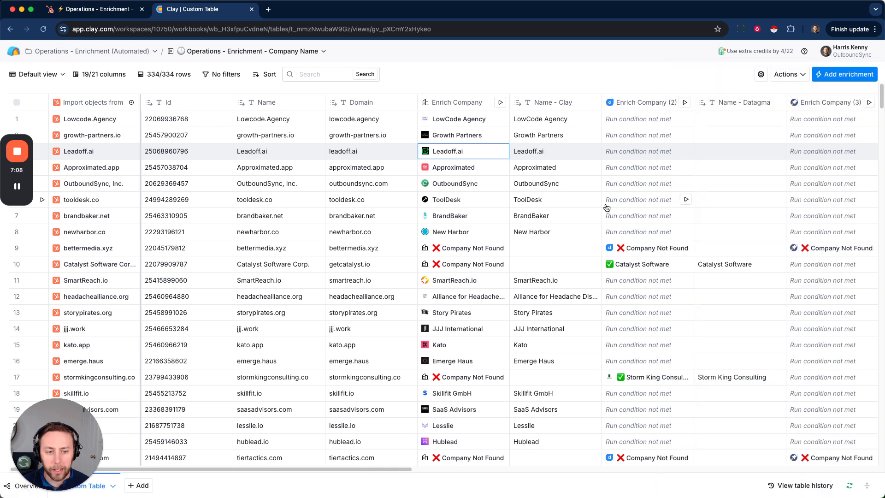
Open the Normalize Company Name column's configuration to review its settings
scroll(600, 204, right, 4)
scroll(600, 204, right, 10)
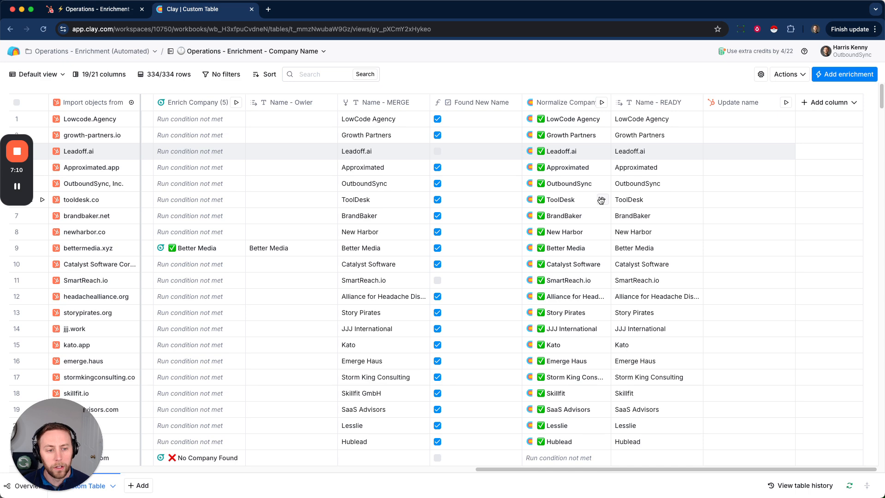
click(543, 105)
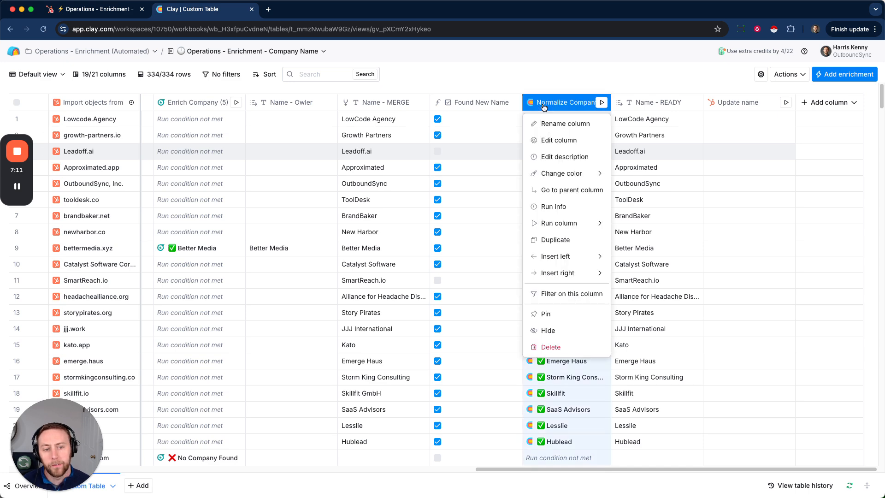
click(546, 145)
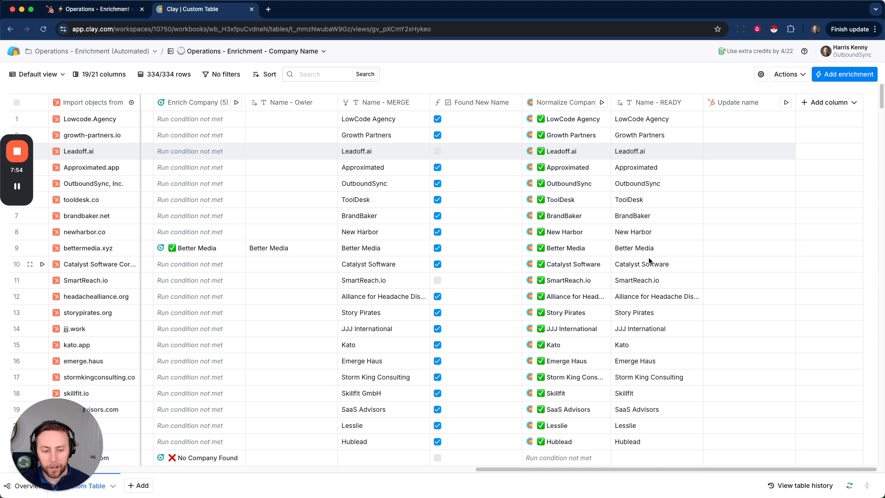
Compare the merged names with the normalized and Name - READY values down through the table's rows
scroll(600, 313, down, 3)
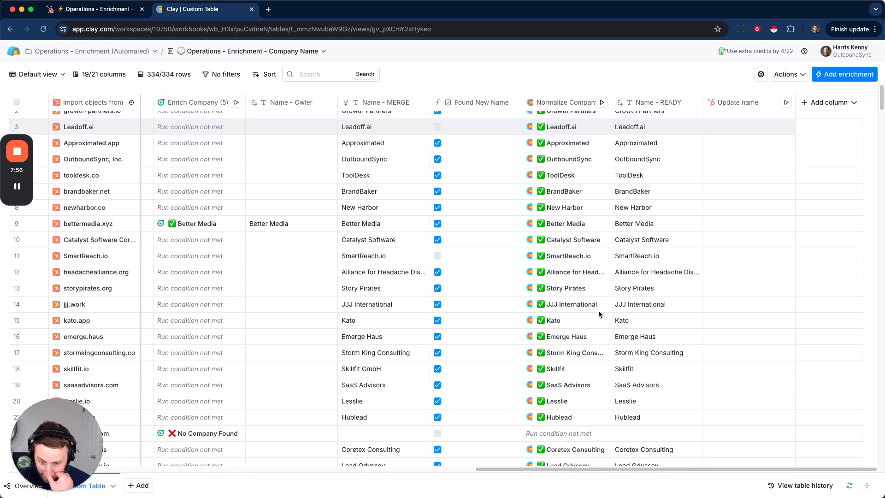
scroll(599, 313, down, 5)
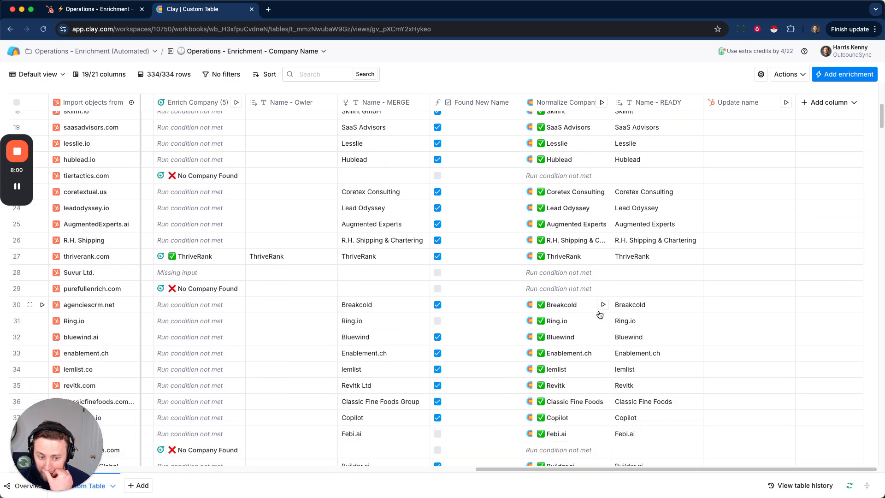
scroll(600, 314, down, 2)
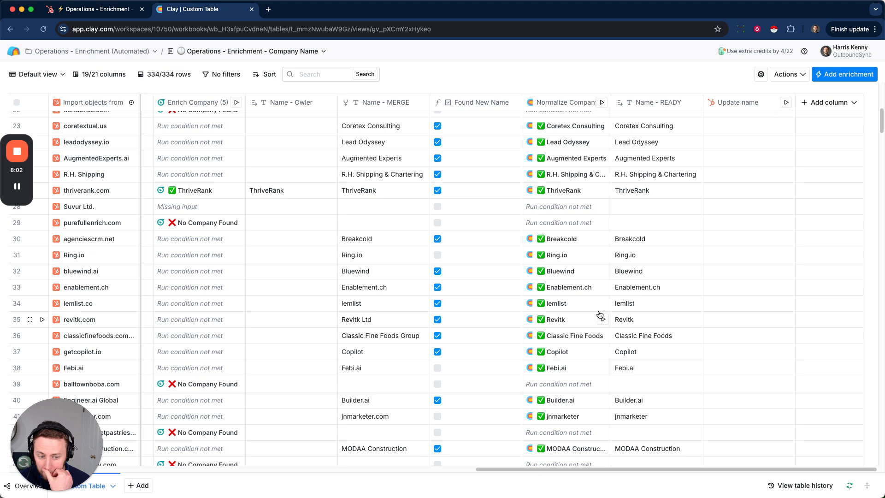
scroll(600, 314, down, 2)
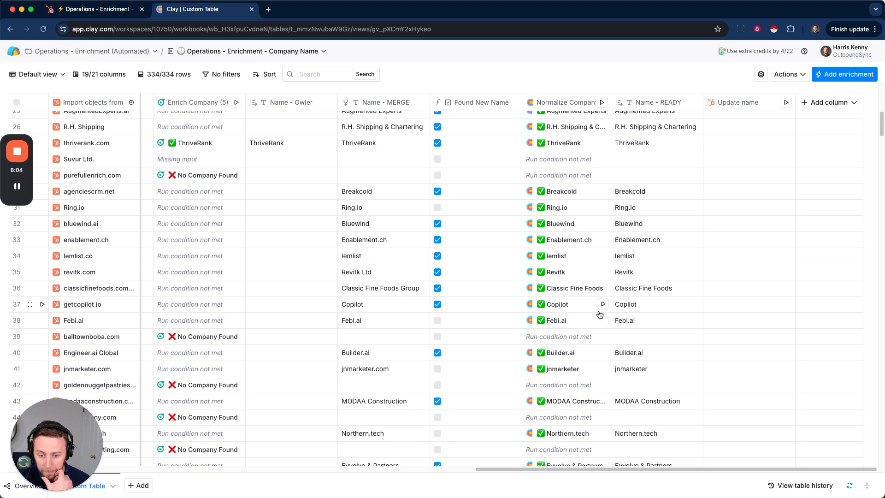
scroll(600, 315, down, 2)
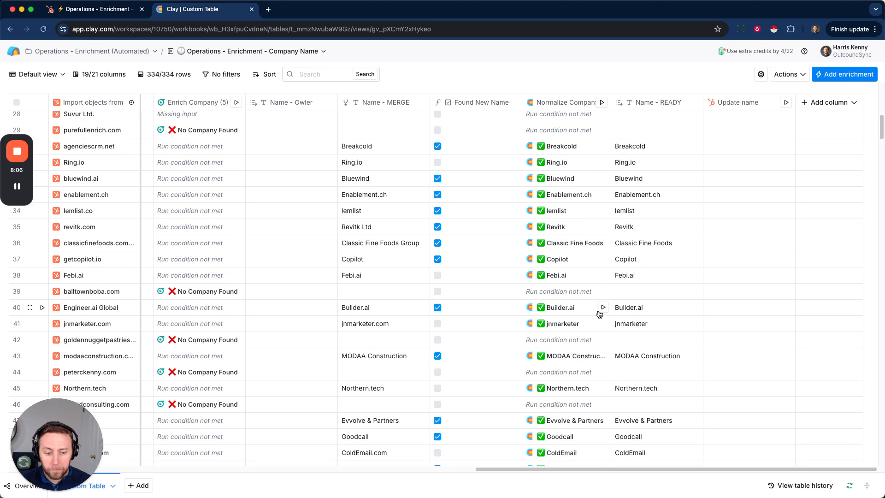
scroll(599, 314, down, 4)
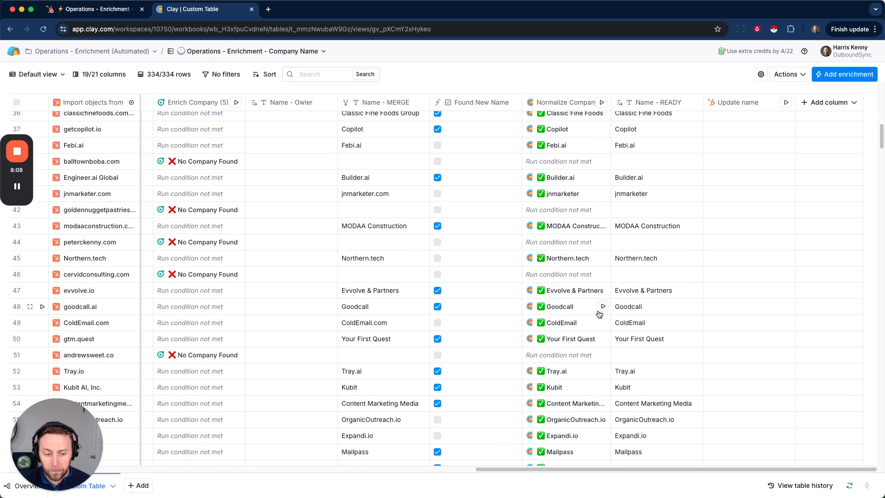
scroll(599, 314, down, 3)
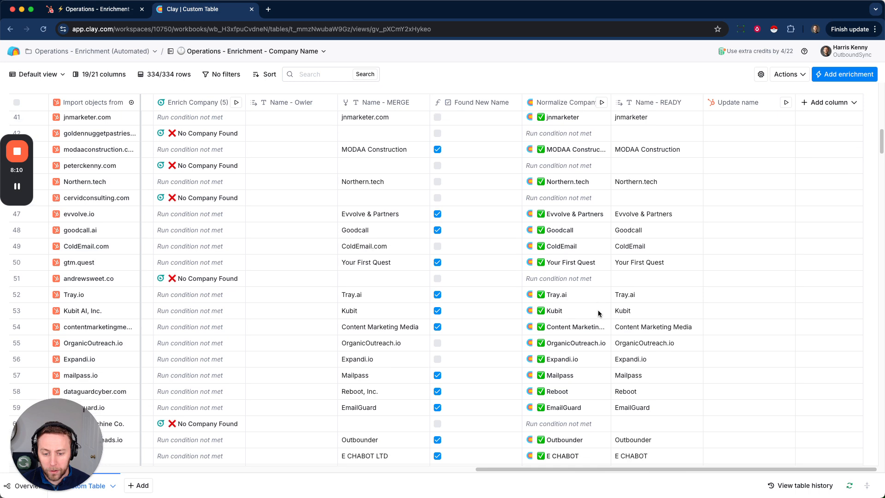
scroll(599, 314, down, 4)
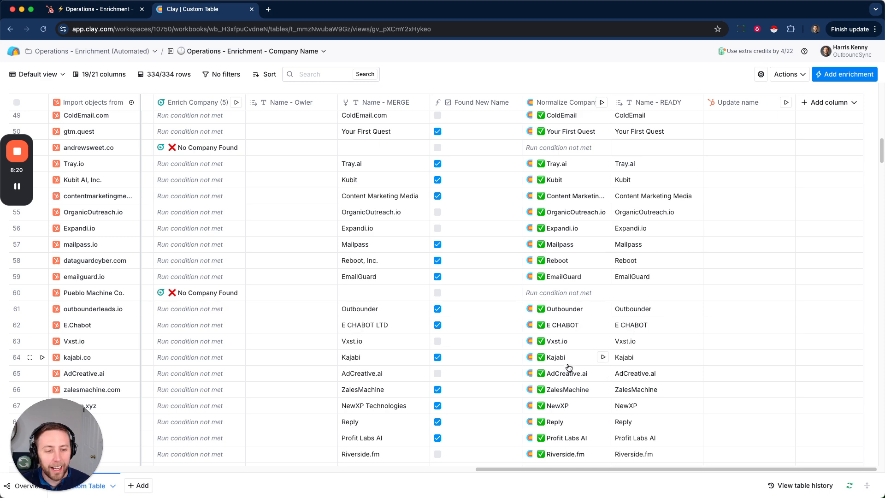
scroll(568, 364, up, 15)
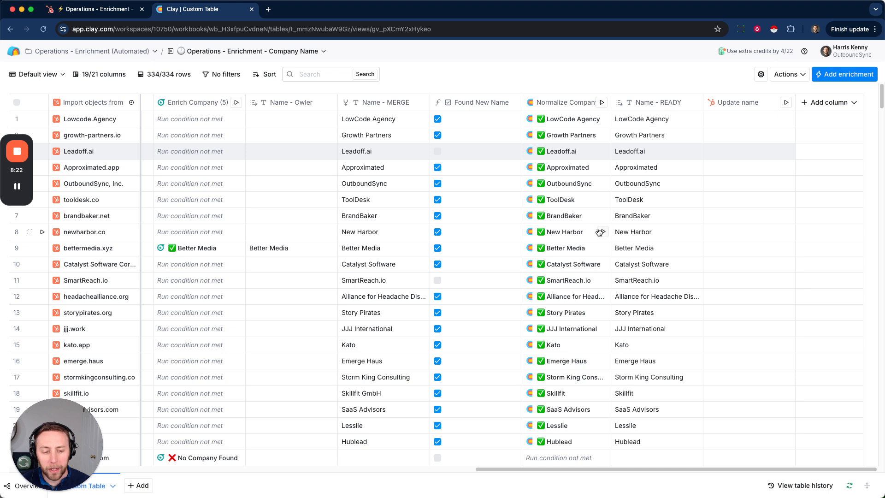
Review the Update name column's HubSpot configuration with only mapped fields shown, checking its object ID, company name mapping and run condition
click(756, 100)
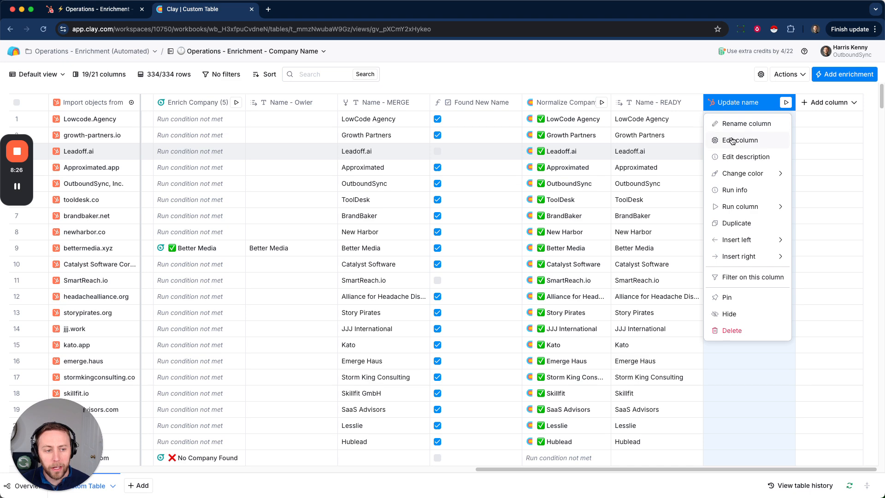
click(732, 138)
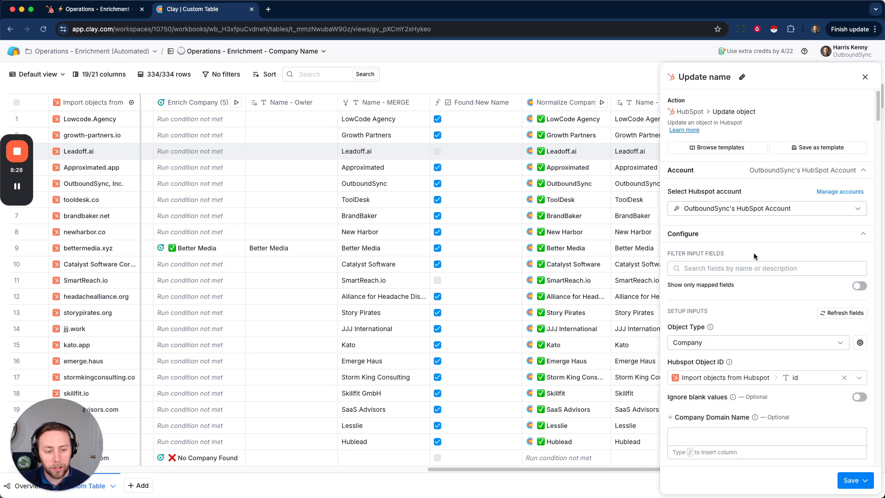
scroll(754, 253, down, 3)
click(860, 219)
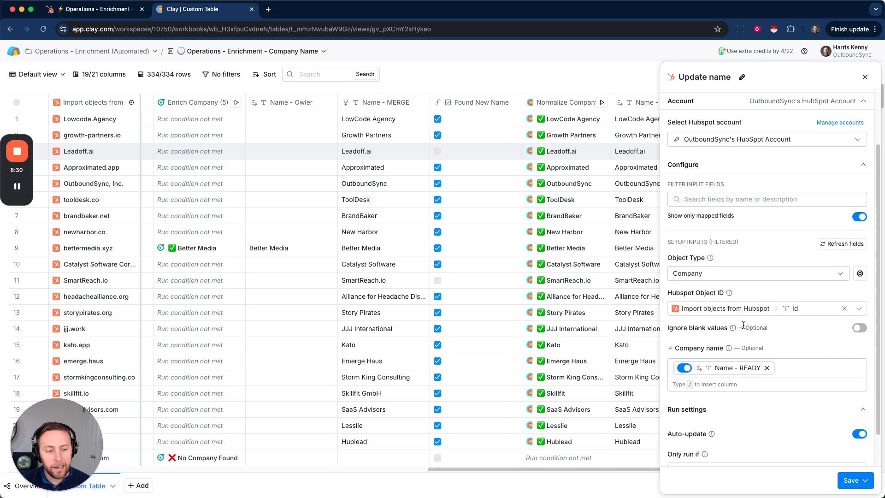
mouse_move(799, 315)
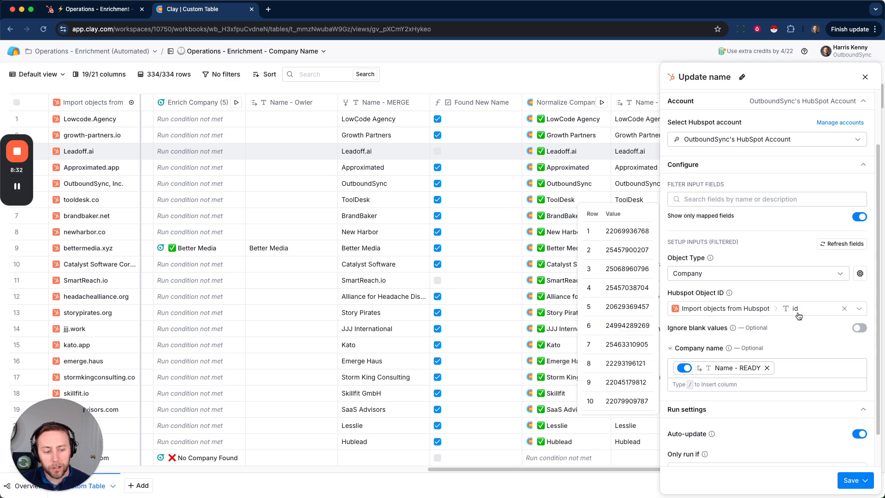
scroll(799, 316, down, 1)
mouse_move(734, 357)
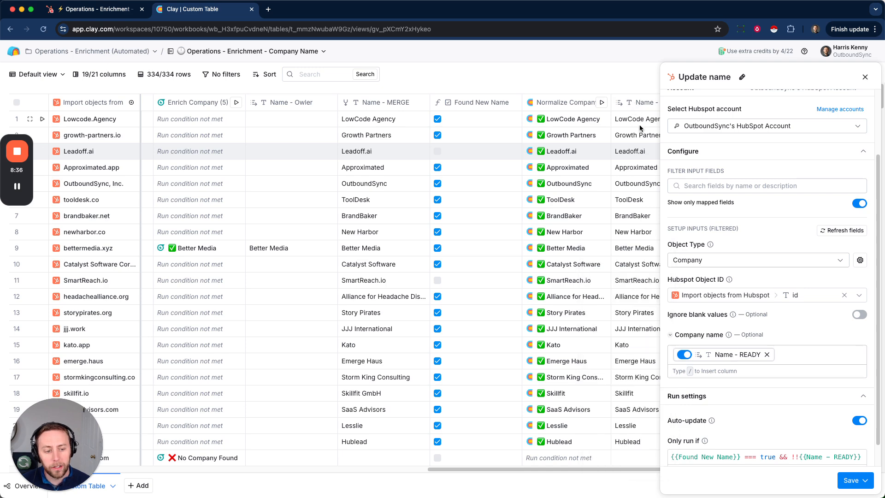
scroll(798, 386, down, 1)
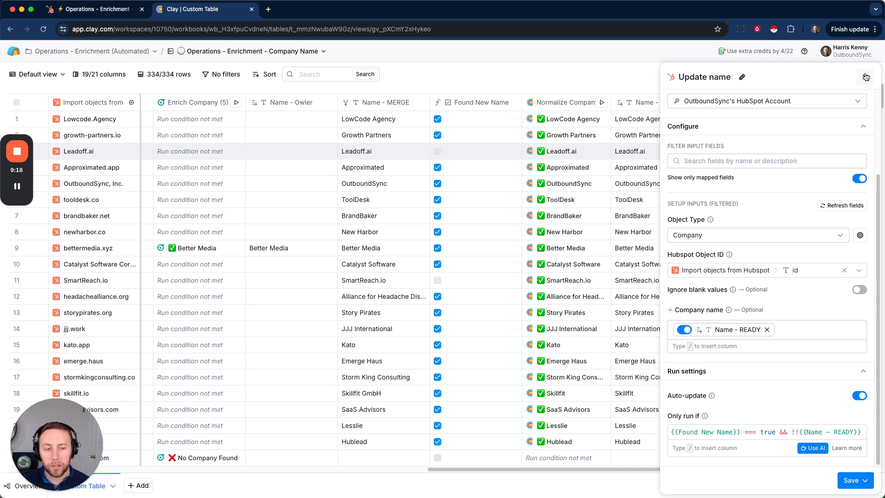
click(866, 77)
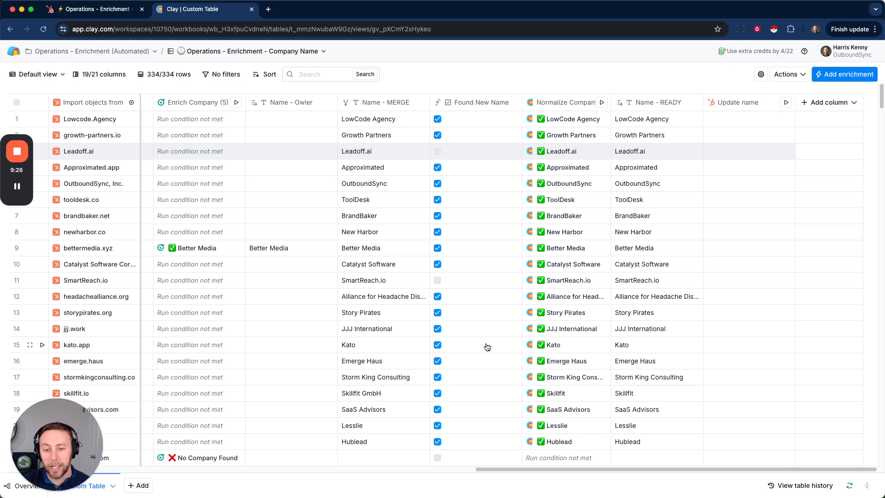
scroll(487, 287, left, 7)
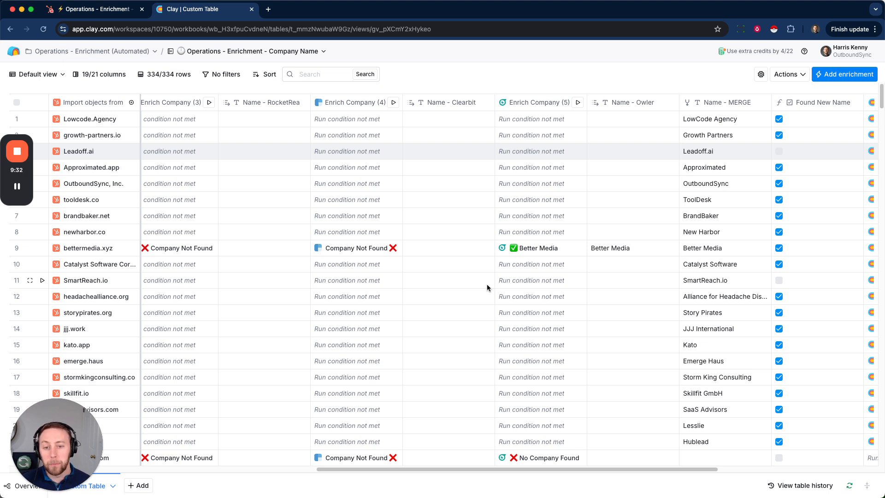
scroll(486, 284, right, 5)
scroll(490, 317, right, 2)
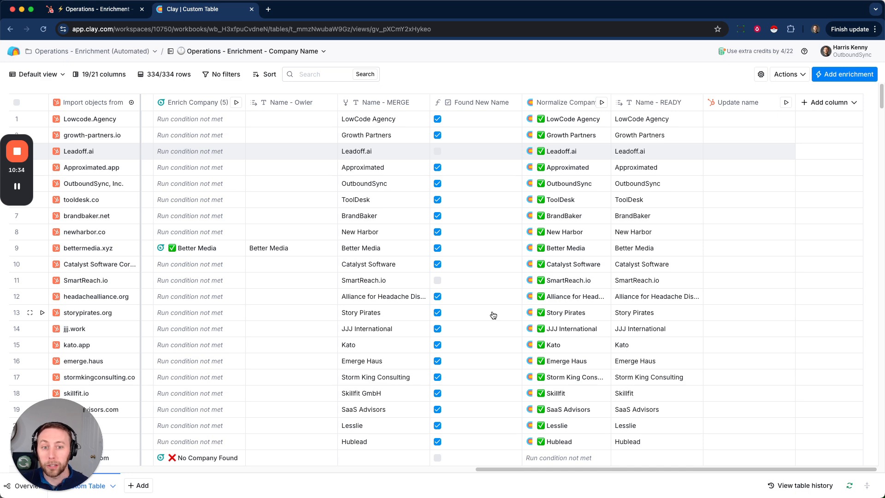
scroll(492, 308, left, 10)
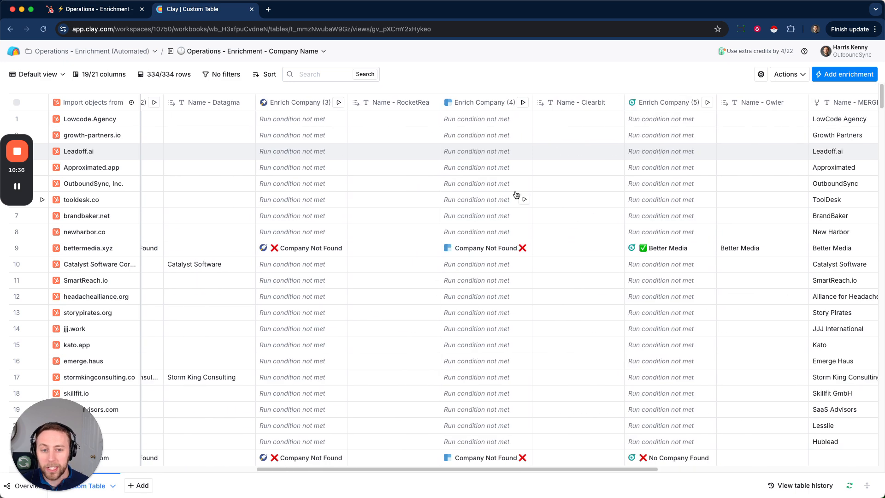